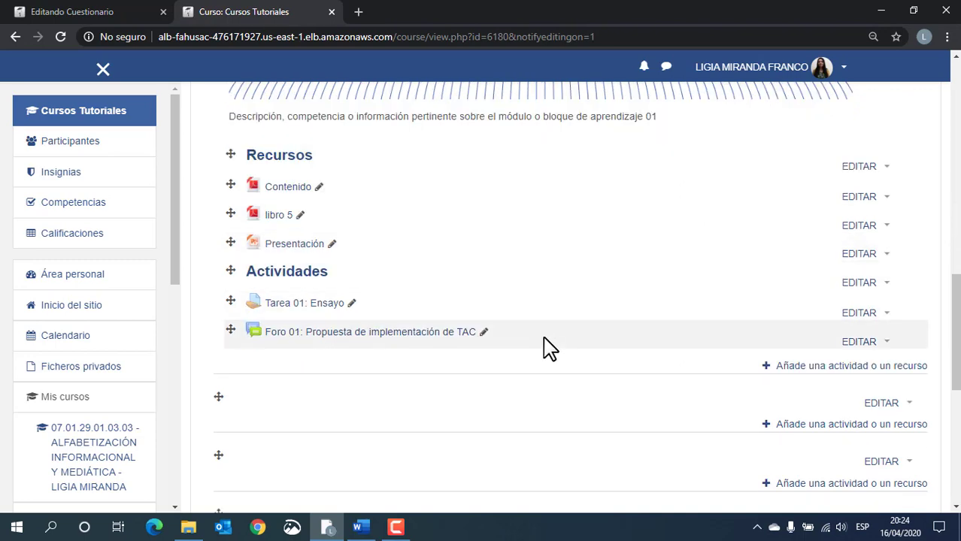
Add a Cuestionario activity to the first module, named "Evaluación Módulo 1", with instructions on the single attempt, 20 minutes and recommendations as its description
{"action": "left_click", "coordinate": [817, 368]}
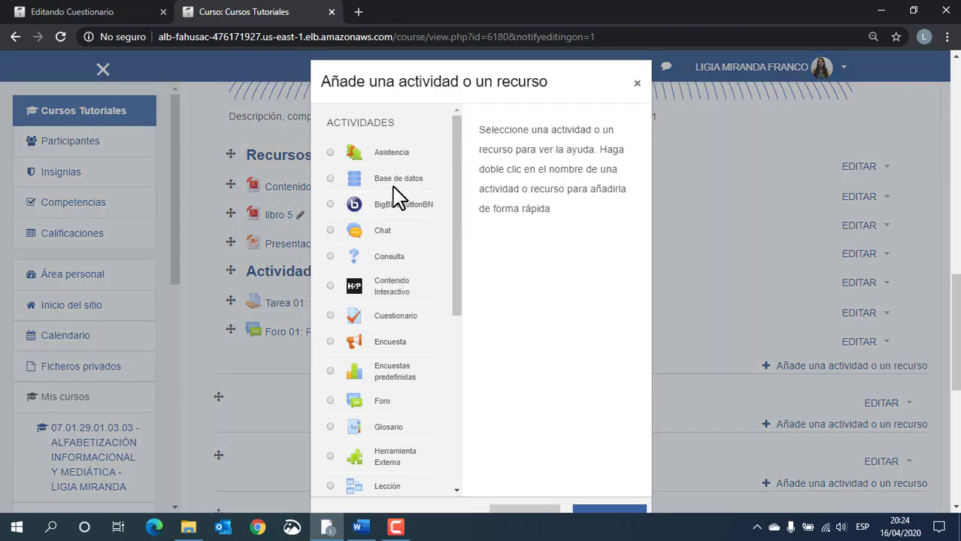
{"action": "left_click", "coordinate": [343, 321]}
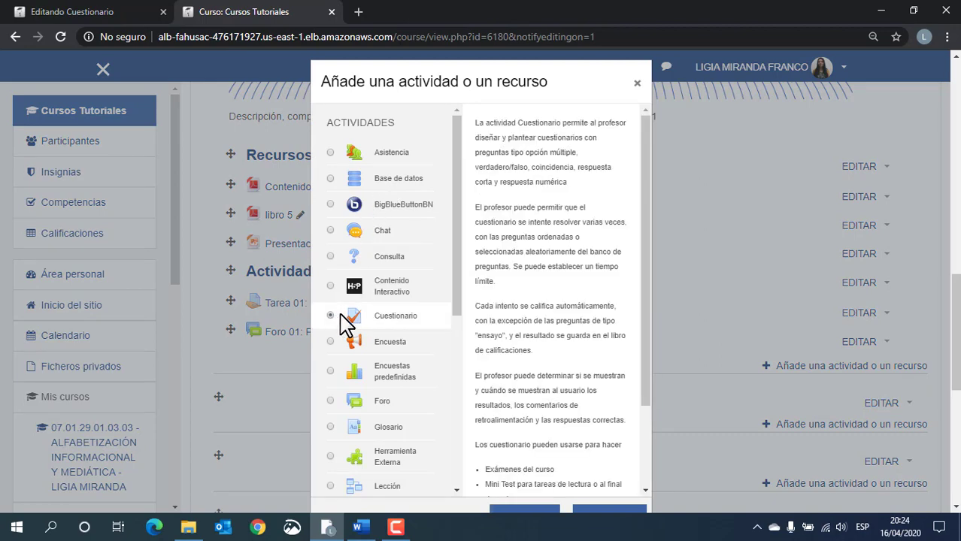
{"action": "scroll", "coordinate": [667, 300], "scroll_direction": "down", "scroll_amount": 1}
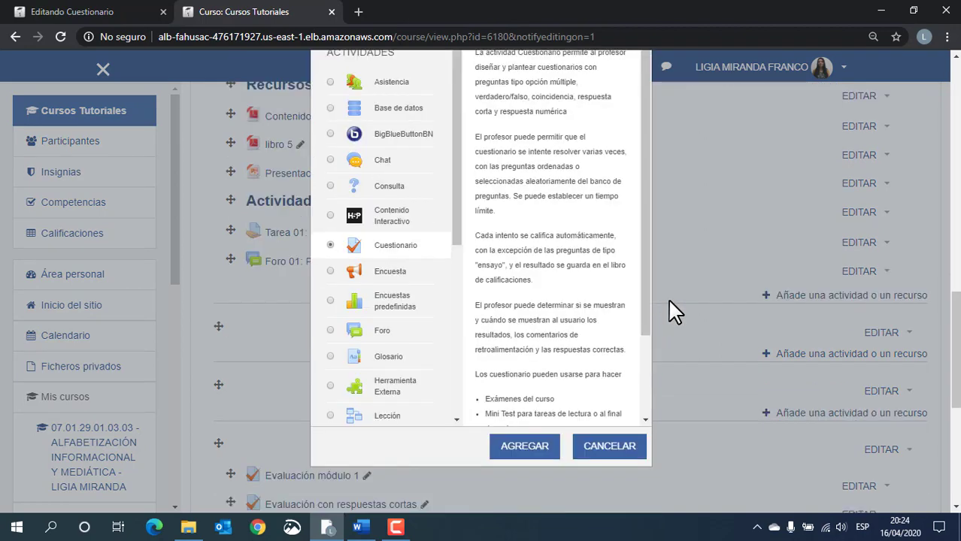
{"action": "left_click", "coordinate": [519, 449]}
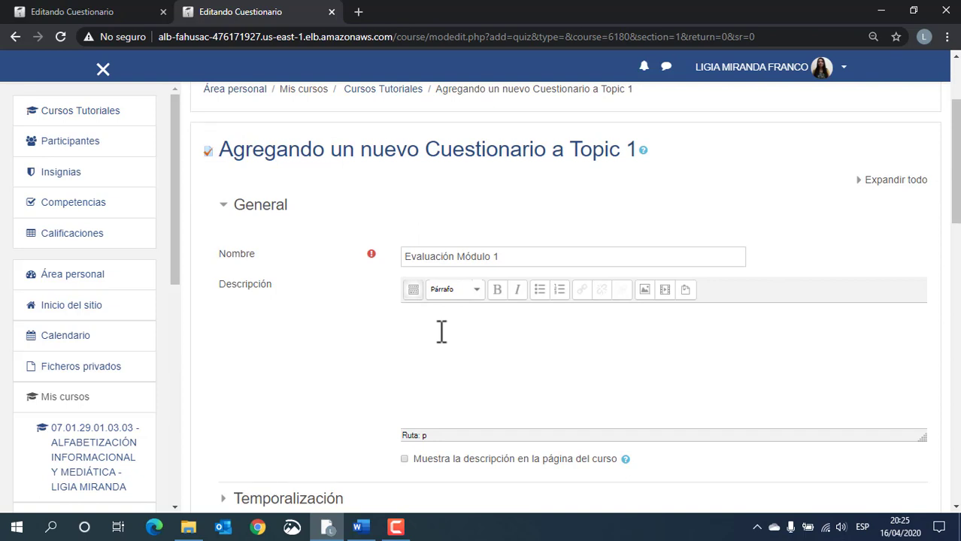
{"action": "type", "text": "Instrucciones: Tiene sólo una oportunidad para realizar la evaluación y 20 minutos para culminarla una vez haya ingresado a hacer el intento, por lo que se recomienda: Intentarla con suficiente internet para que no se interrumpa su proceso y que el sistema tome este intento. NO cerrar la página cuando haya iniciado el intento (la plataforma tomará en cuenta la nota hasta donde haya llegado en la evaluación) Hacer clic en finalizar y enviar la evaluación para que ésta se envíe."}
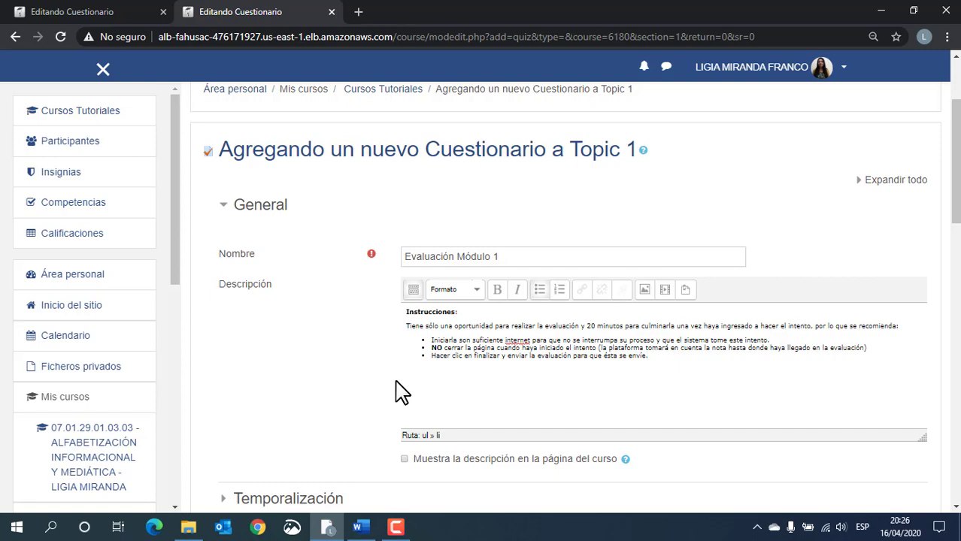
Schedule the quiz from 16 abril 2020 20:24 to 17 abril 2020 23:55, with a time limit of 20 minutes
{"action": "scroll", "coordinate": [436, 361], "scroll_direction": "down", "scroll_amount": 2}
{"action": "scroll", "coordinate": [282, 335], "scroll_direction": "down", "scroll_amount": 2}
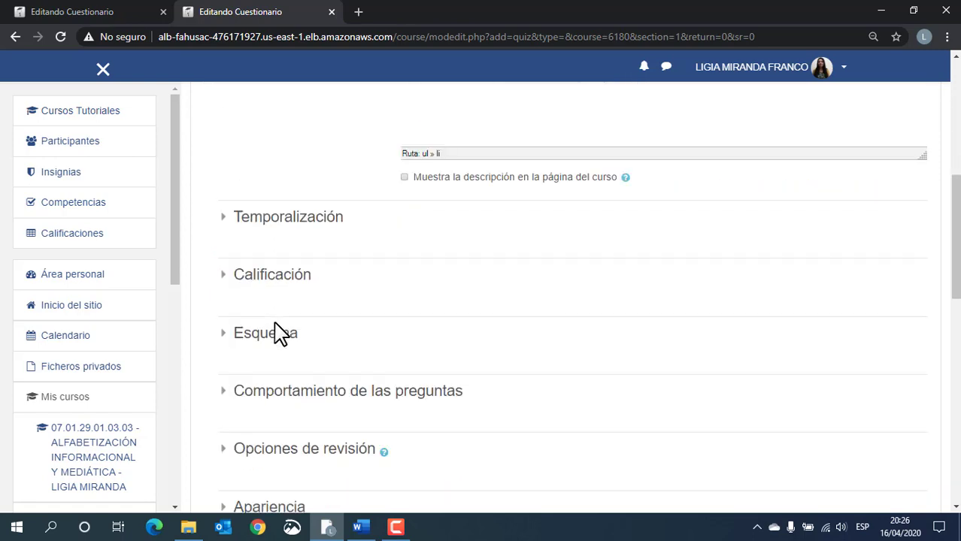
{"action": "left_click", "coordinate": [225, 217]}
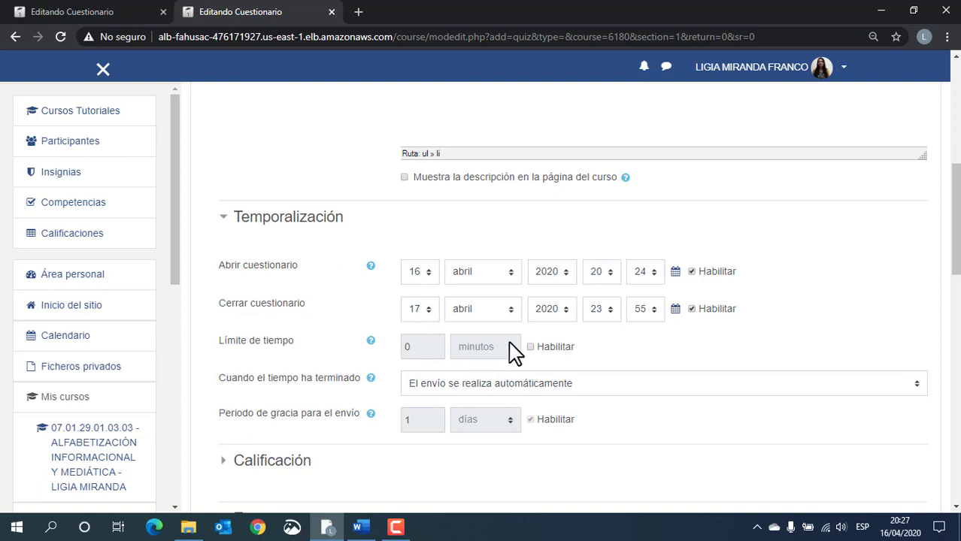
{"action": "left_click", "coordinate": [531, 348]}
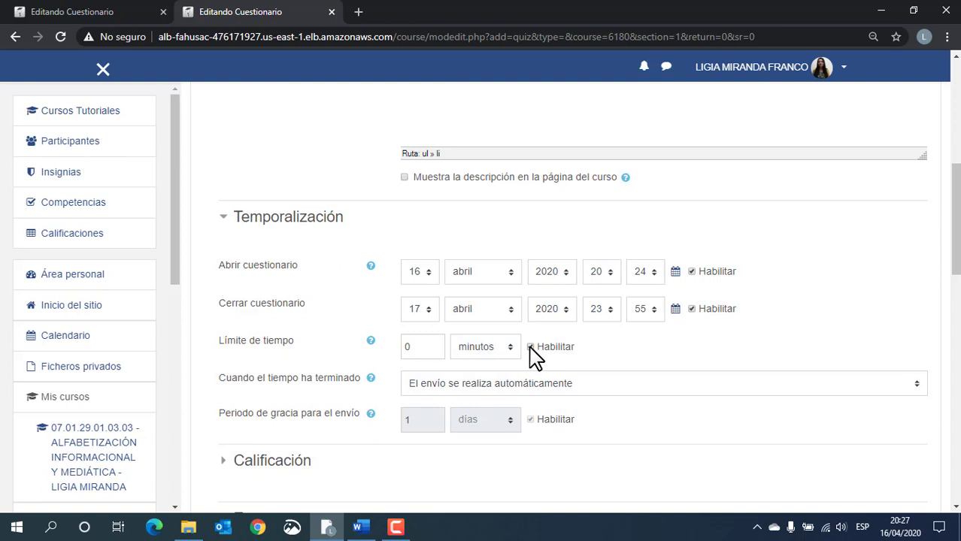
{"action": "double_click", "coordinate": [406, 348]}
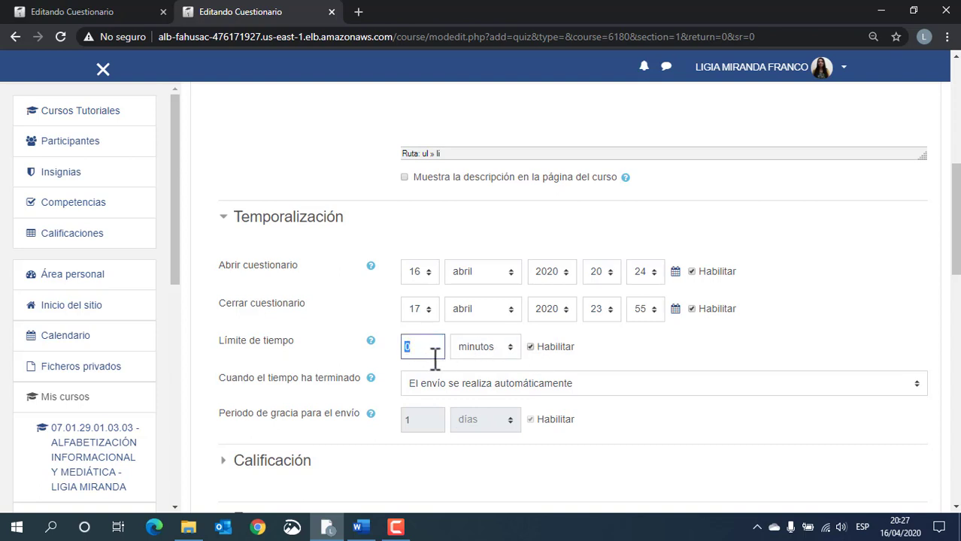
{"action": "type", "text": "2"}
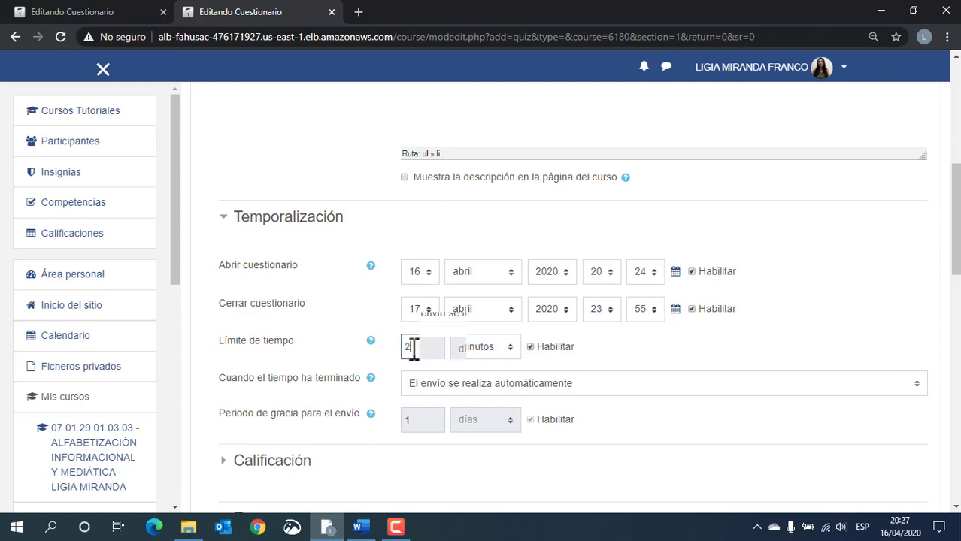
{"action": "scroll", "coordinate": [413, 350], "scroll_direction": "down", "scroll_amount": 1}
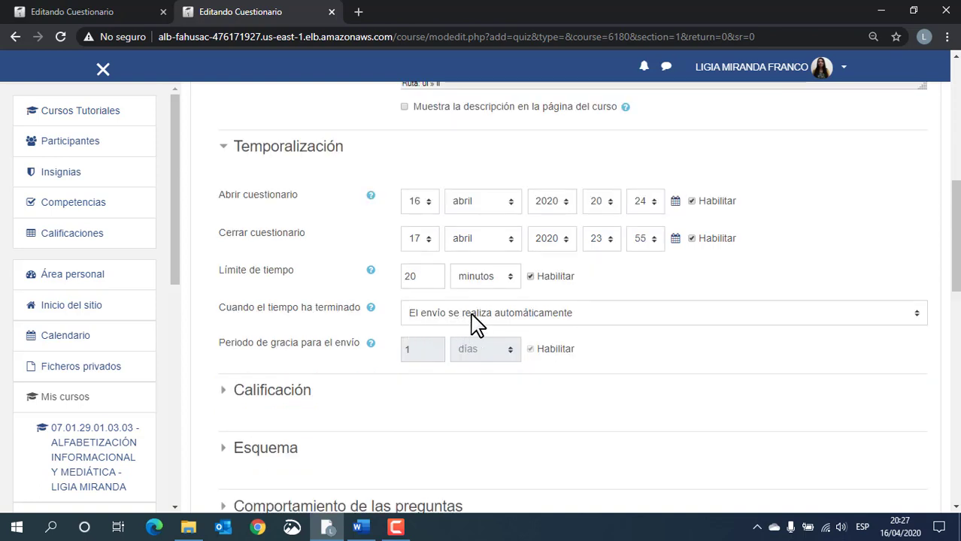
{"action": "scroll", "coordinate": [375, 349], "scroll_direction": "down", "scroll_amount": 1}
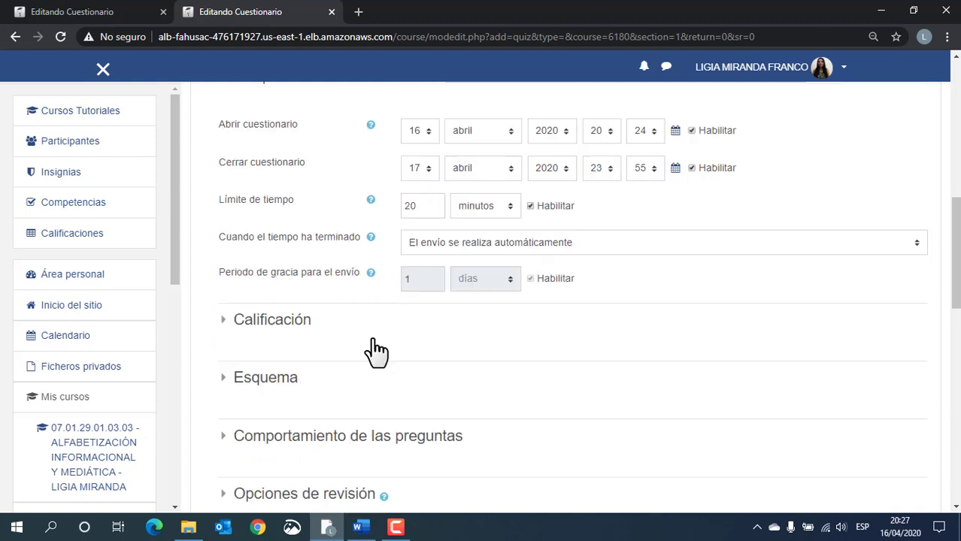
{"action": "scroll", "coordinate": [375, 342], "scroll_direction": "up", "scroll_amount": 1}
{"action": "left_click", "coordinate": [290, 154]}
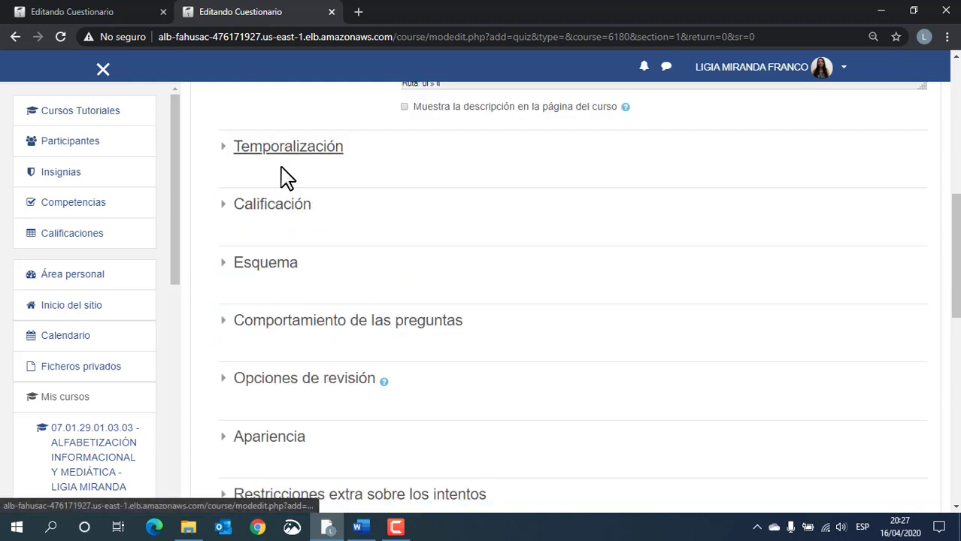
In the grading settings, set the allowed attempts to 3 and the grading method to Calificación más alta
{"action": "left_click", "coordinate": [272, 209]}
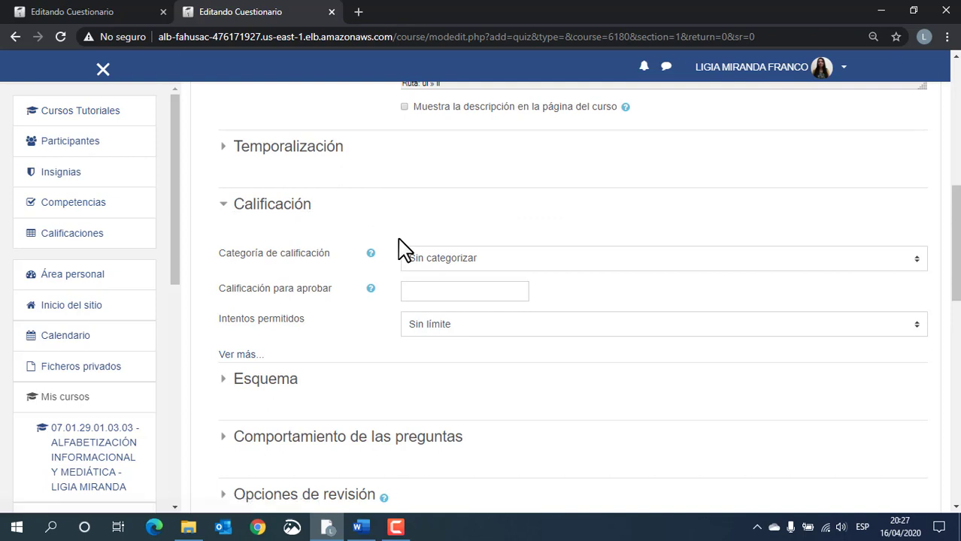
{"action": "scroll", "coordinate": [406, 244], "scroll_direction": "down", "scroll_amount": 1}
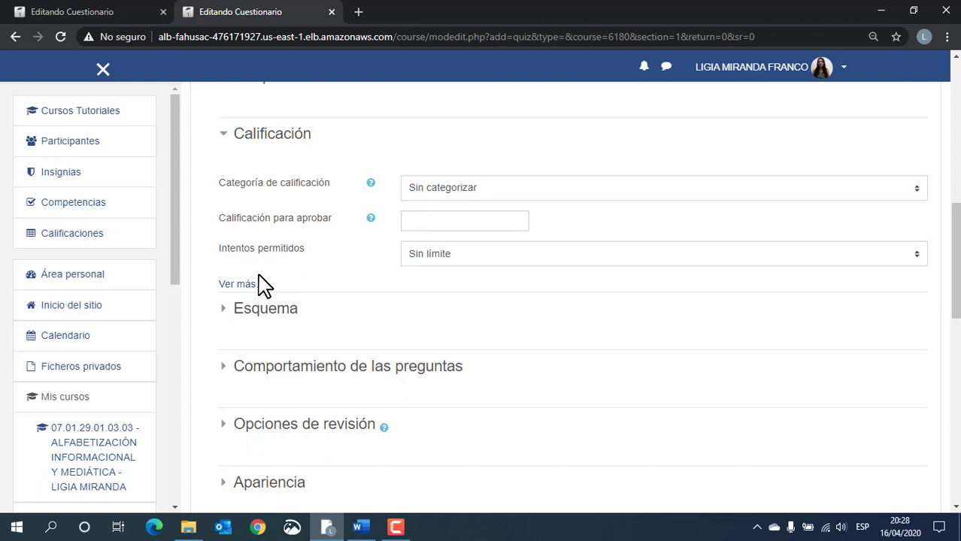
{"action": "left_click", "coordinate": [426, 260]}
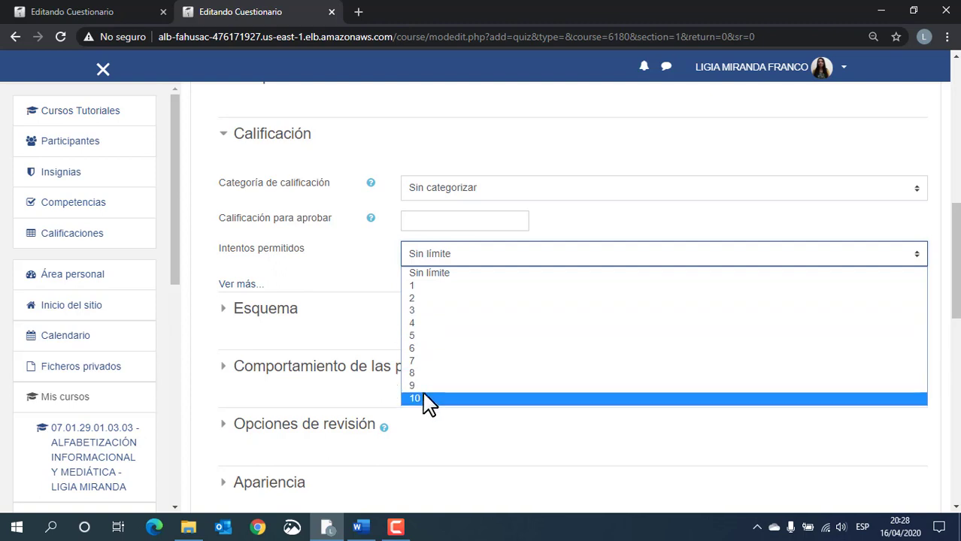
{"action": "left_click", "coordinate": [425, 312]}
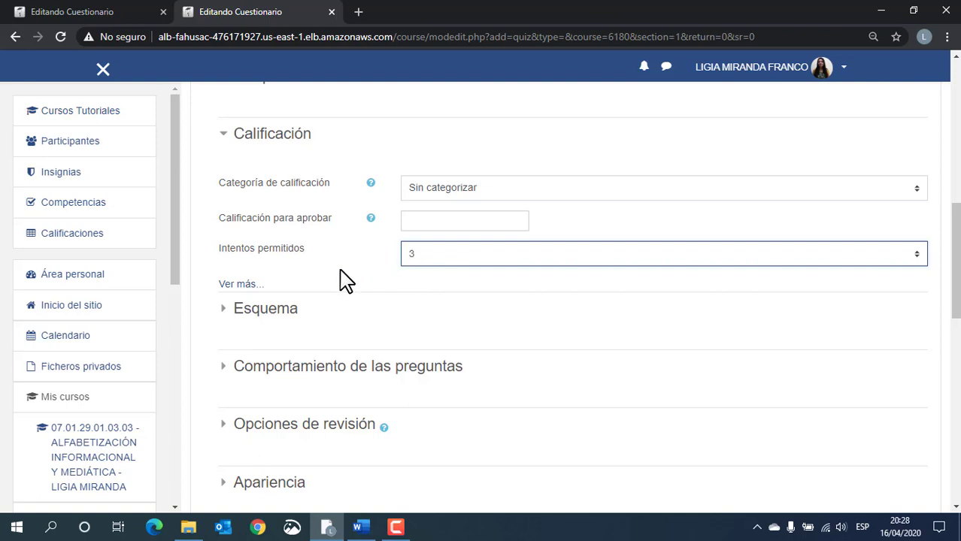
{"action": "left_click", "coordinate": [242, 285]}
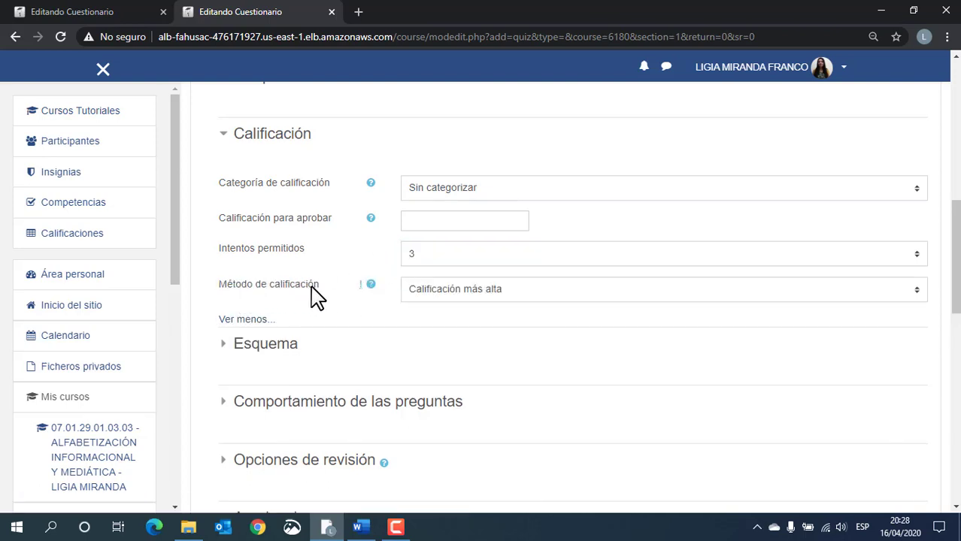
{"action": "left_click", "coordinate": [424, 295]}
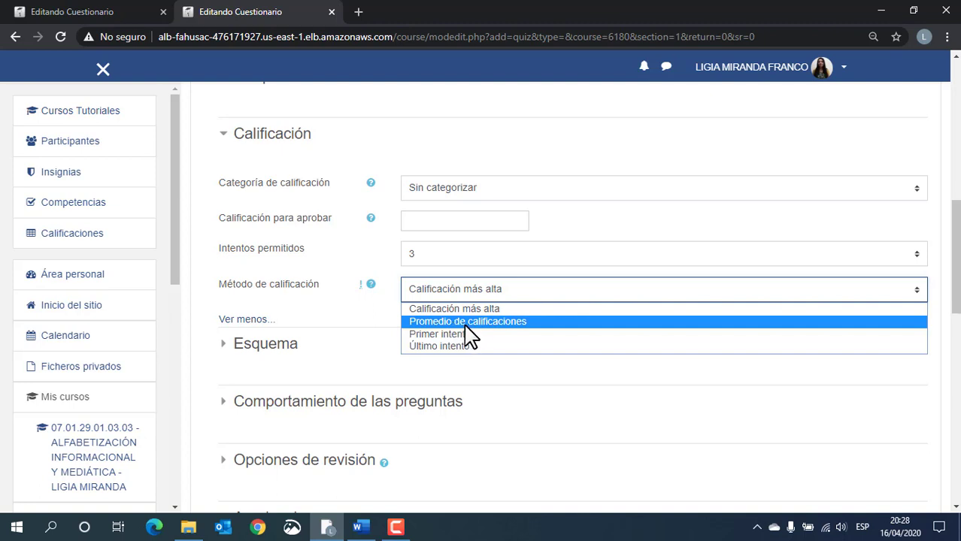
{"action": "left_click", "coordinate": [438, 306]}
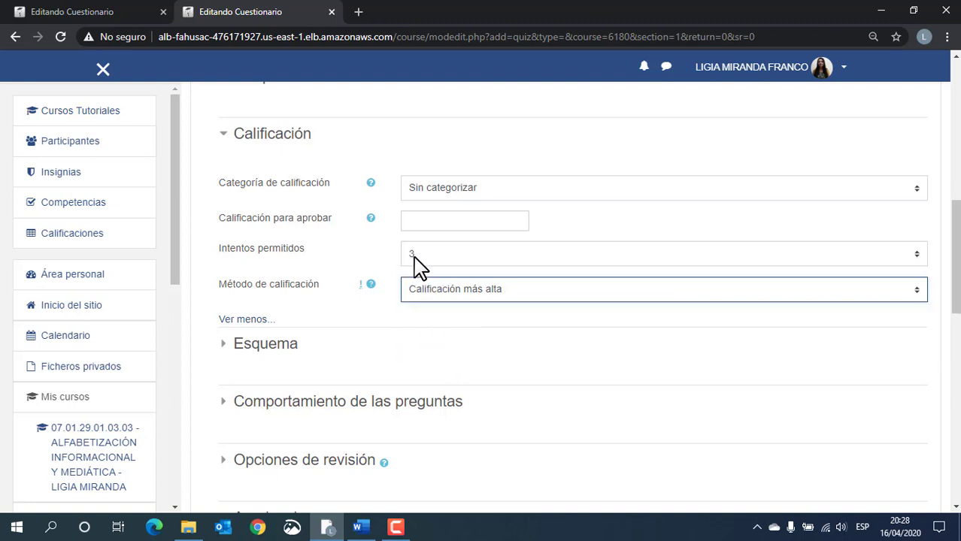
Set the quiz's allowed attempts to 1 and collapse the grading settings
{"action": "left_click", "coordinate": [414, 255]}
{"action": "left_click", "coordinate": [421, 290]}
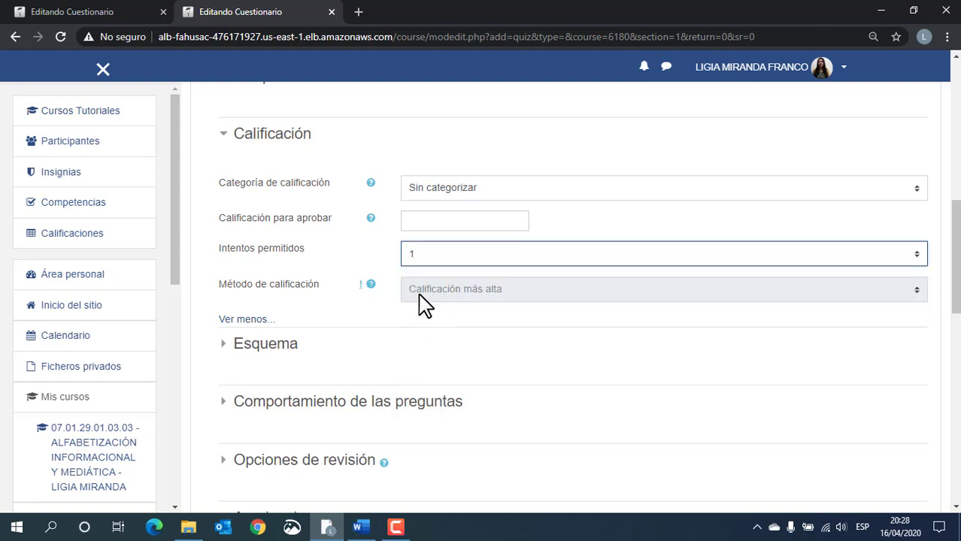
{"action": "left_click", "coordinate": [261, 139]}
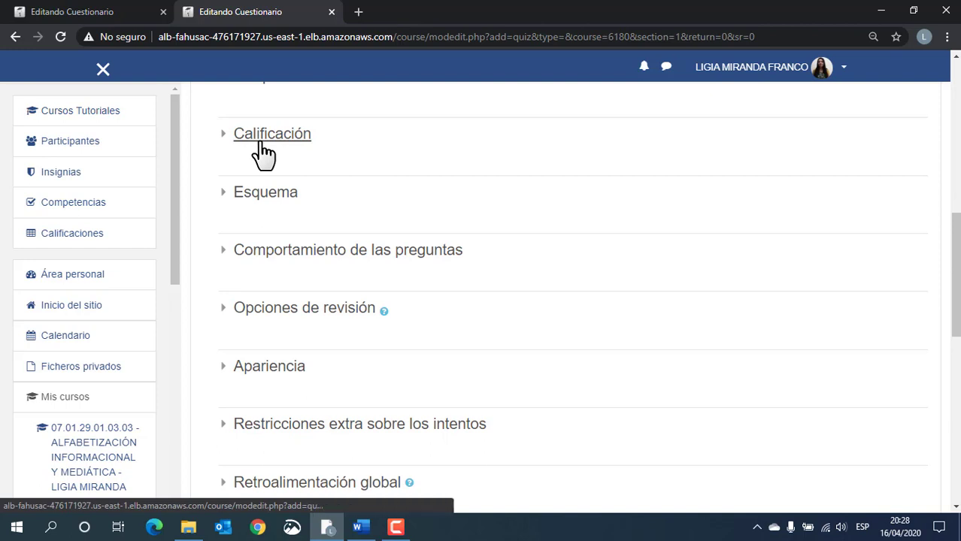
Set the quiz layout to start a new page every 5 questions (Cada 5 preguntas)
{"action": "left_click", "coordinate": [267, 197]}
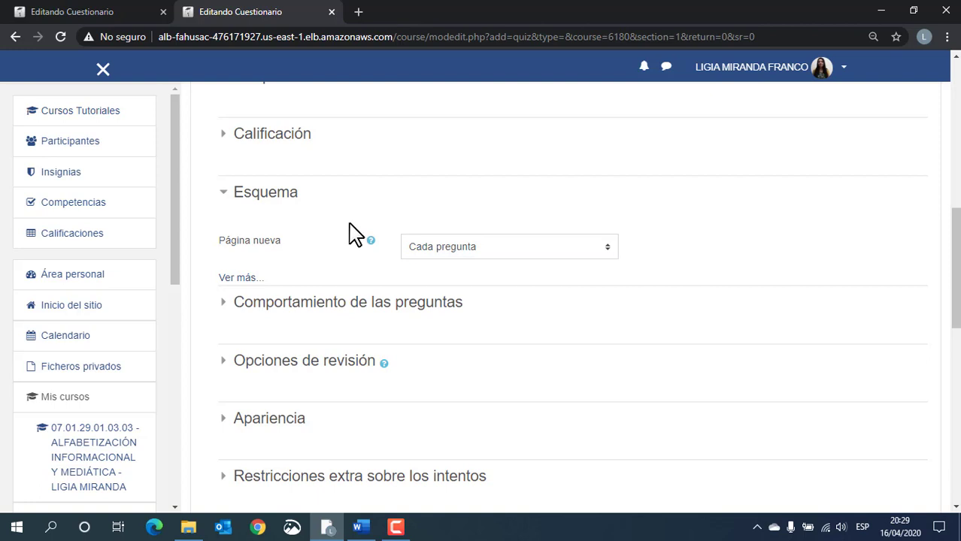
{"action": "left_click", "coordinate": [421, 250]}
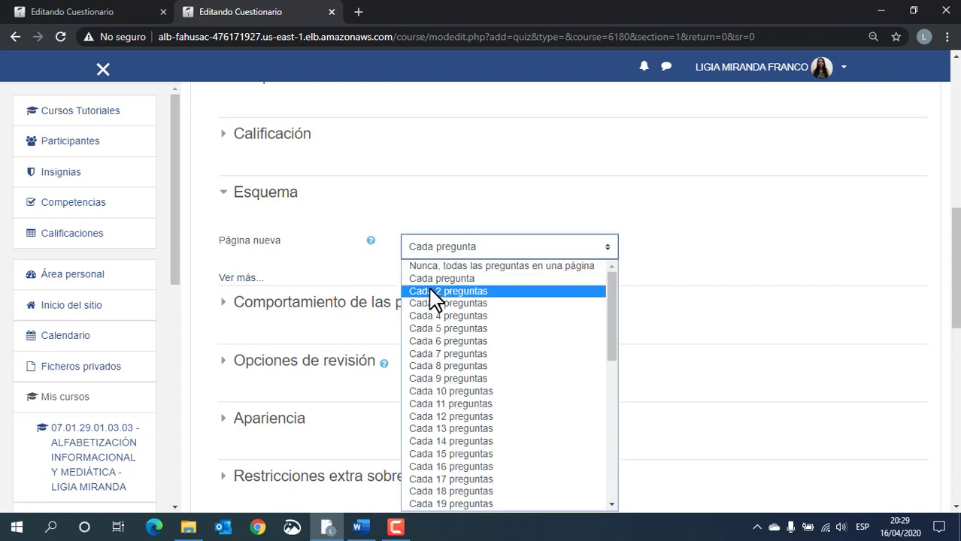
{"action": "left_click", "coordinate": [442, 330]}
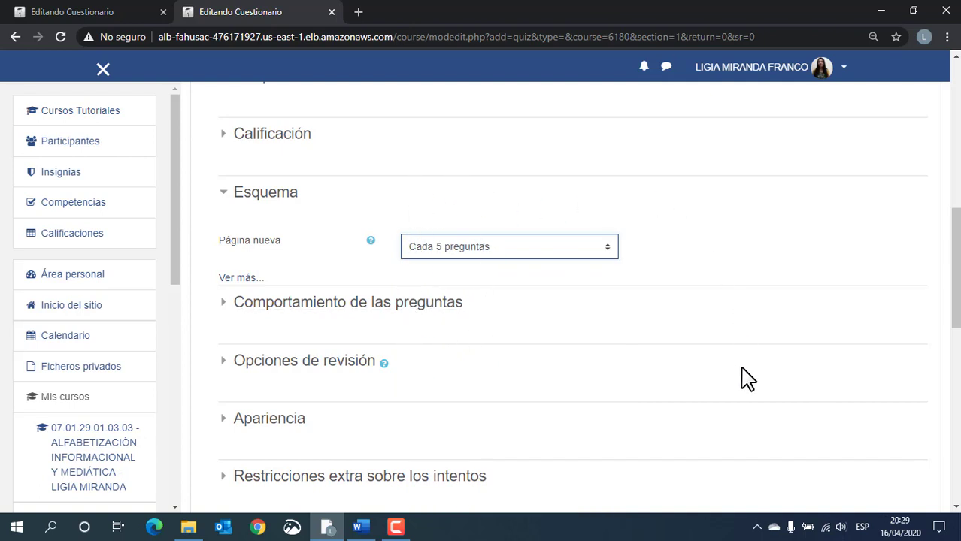
{"action": "left_click", "coordinate": [267, 194]}
Check the question behaviour settings, then save the new quiz and display it
{"action": "left_click", "coordinate": [292, 251]}
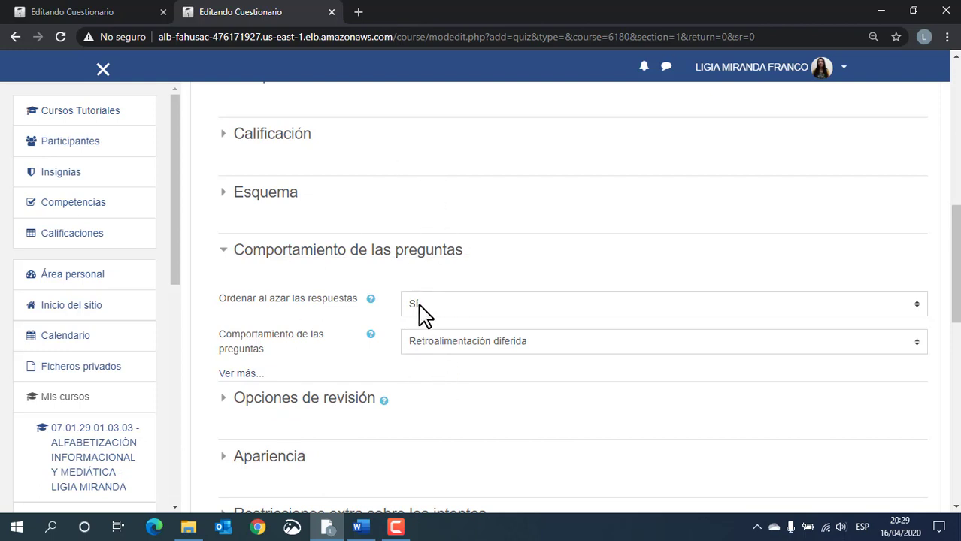
{"action": "left_click", "coordinate": [297, 256]}
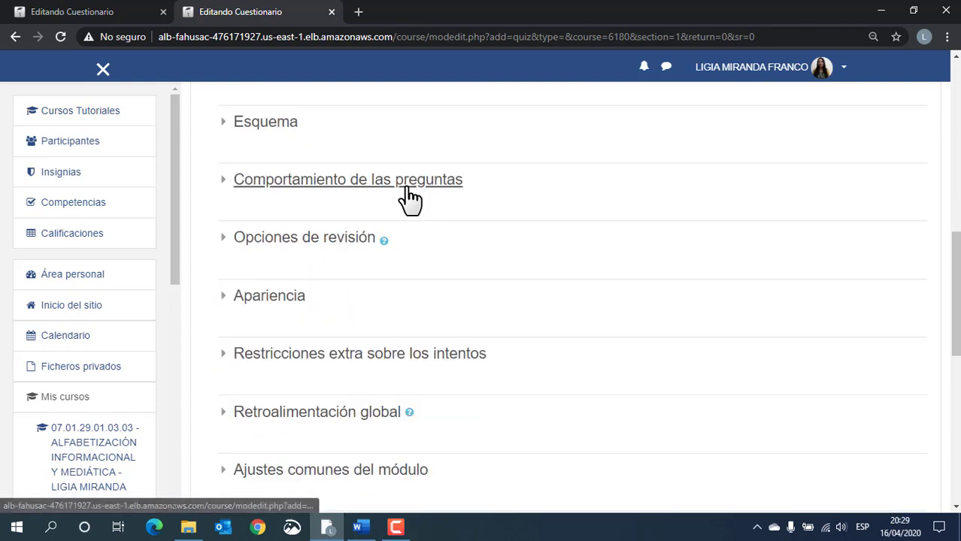
{"action": "scroll", "coordinate": [331, 211], "scroll_direction": "down", "scroll_amount": 1}
{"action": "scroll", "coordinate": [337, 369], "scroll_direction": "down", "scroll_amount": 2}
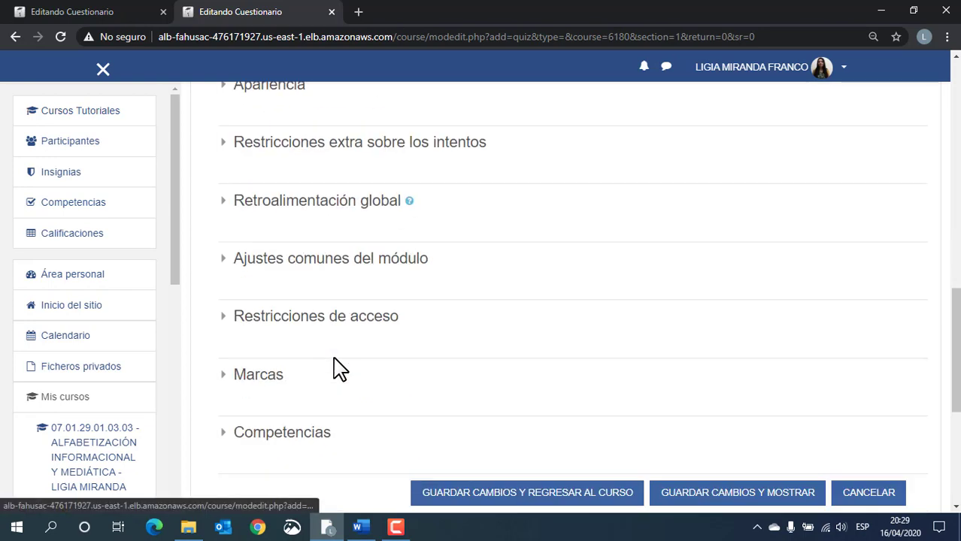
{"action": "scroll", "coordinate": [339, 311], "scroll_direction": "down", "scroll_amount": 1}
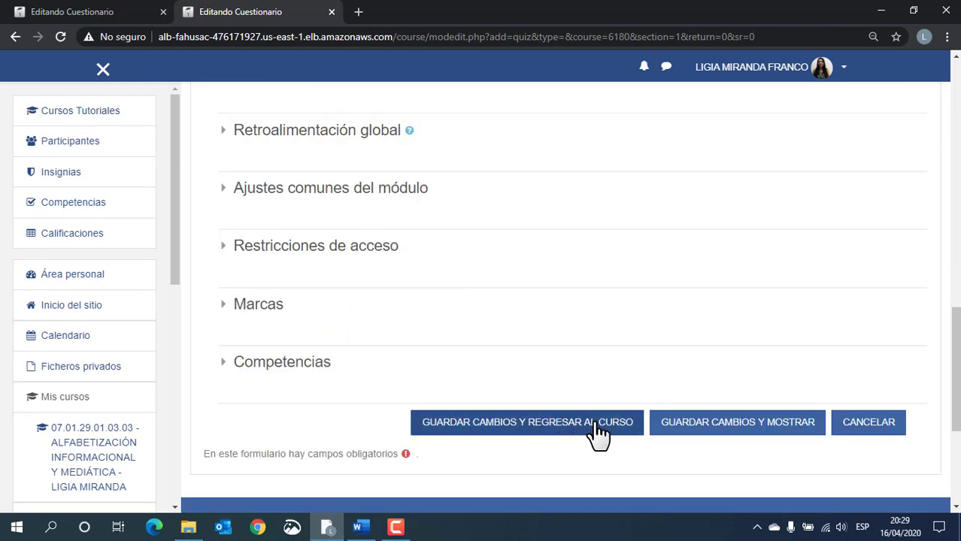
{"action": "left_click", "coordinate": [742, 426]}
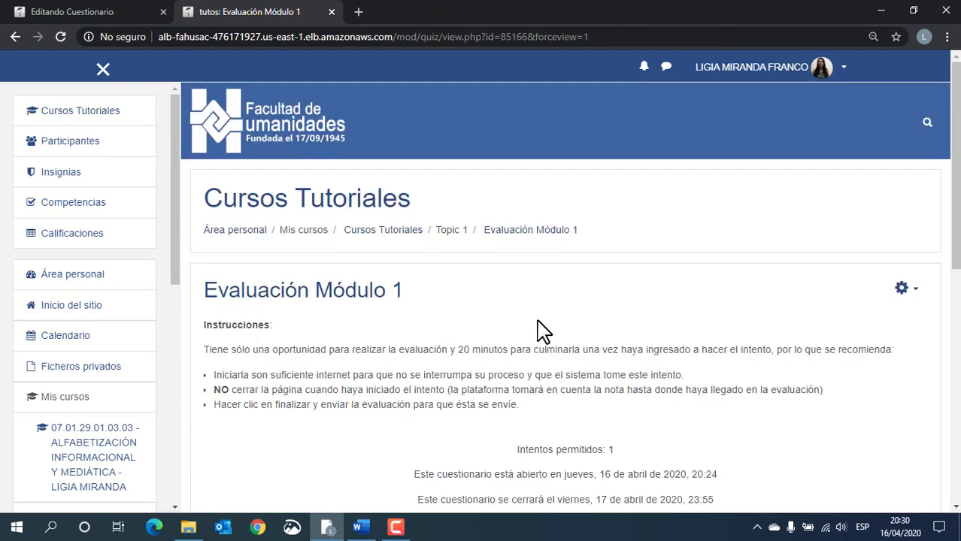
Review the quiz's instructions, allowed attempts, opening dates and time limit, then open the quiz for editing its questions
{"action": "scroll", "coordinate": [542, 331], "scroll_direction": "down", "scroll_amount": 1}
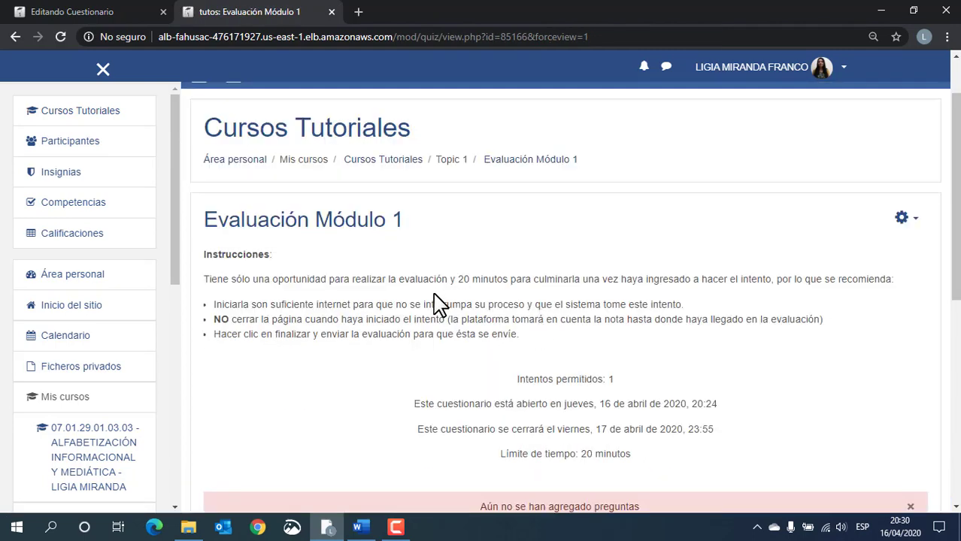
{"action": "scroll", "coordinate": [555, 354], "scroll_direction": "down", "scroll_amount": 1}
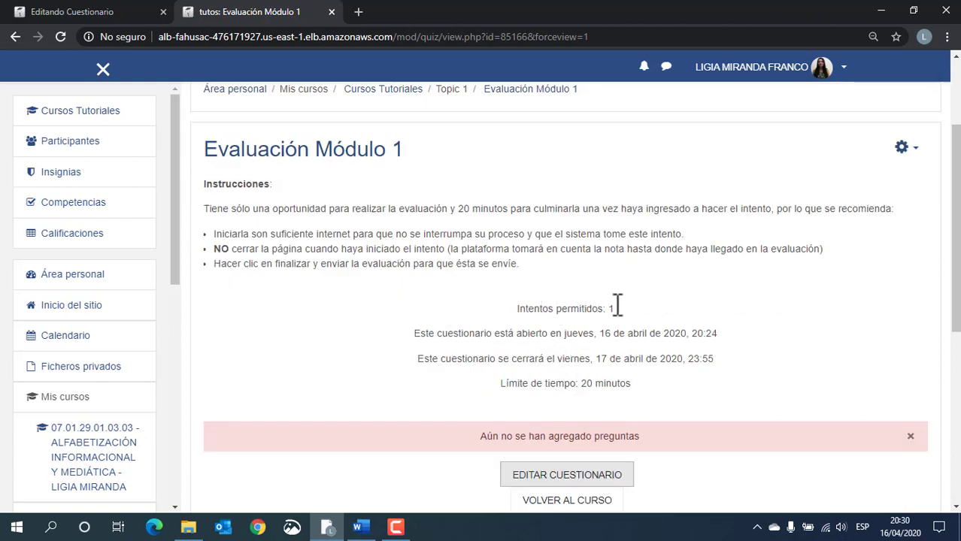
{"action": "left_click", "coordinate": [531, 333]}
{"action": "scroll", "coordinate": [634, 382], "scroll_direction": "down", "scroll_amount": 1}
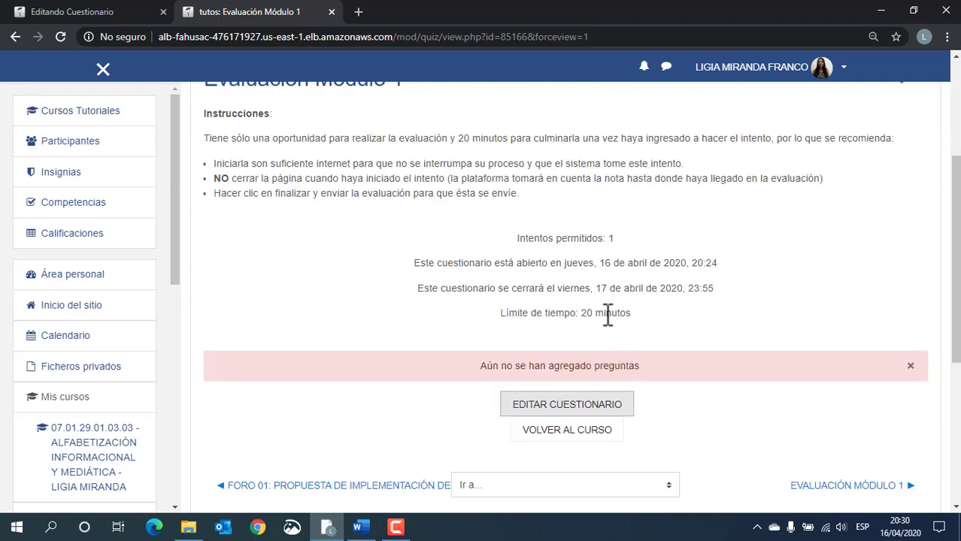
{"action": "left_click", "coordinate": [581, 421]}
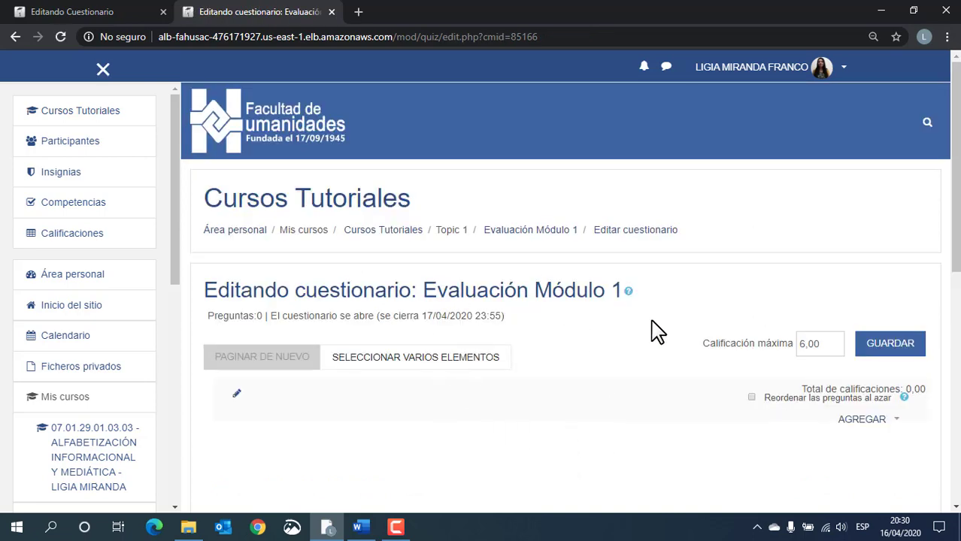
Set the quiz's maximum grade to 5 and enable random reordering of the questions
{"action": "scroll", "coordinate": [658, 334], "scroll_direction": "down", "scroll_amount": 1}
{"action": "triple_click", "coordinate": [820, 344]}
{"action": "type", "text": "5"}
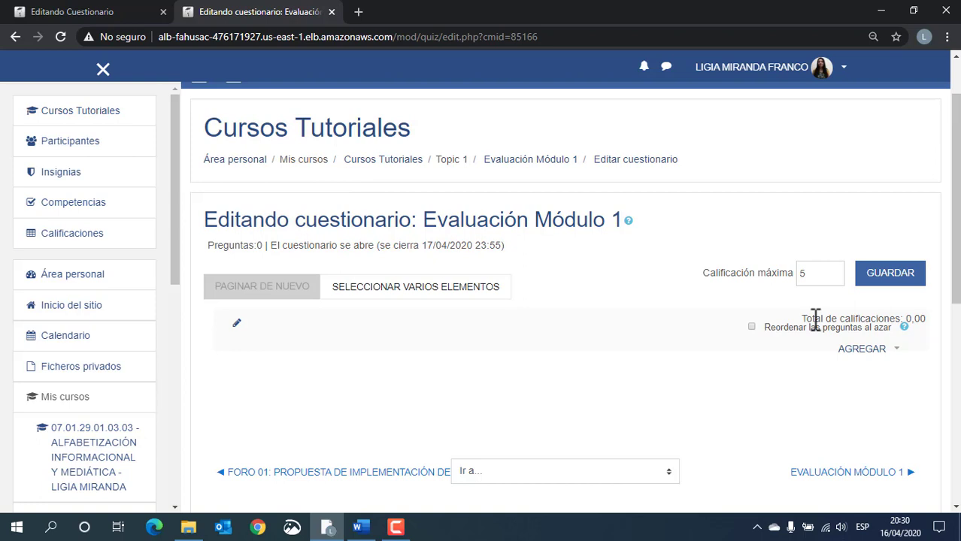
{"action": "left_click", "coordinate": [753, 326]}
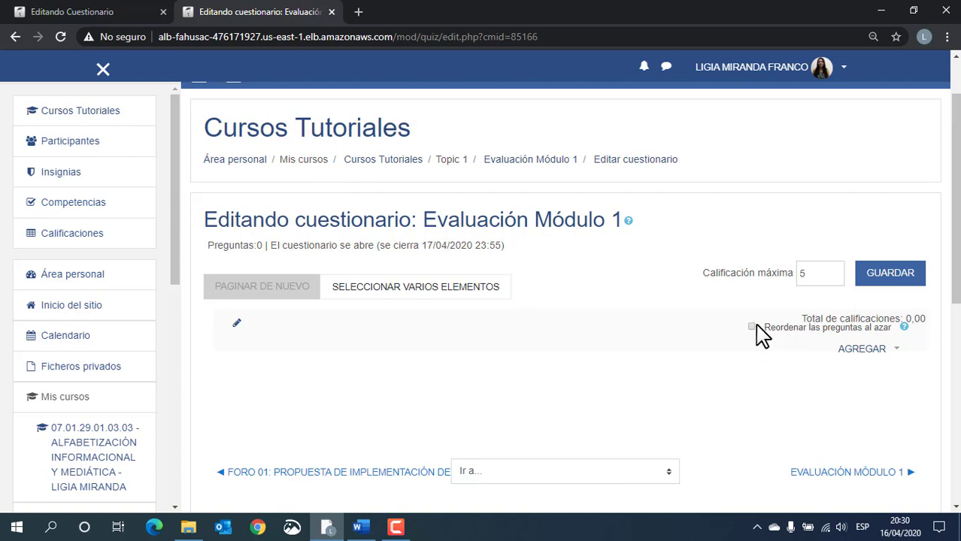
Start adding a new question of the type Verdadero/Falso to the quiz
{"action": "left_click", "coordinate": [869, 352]}
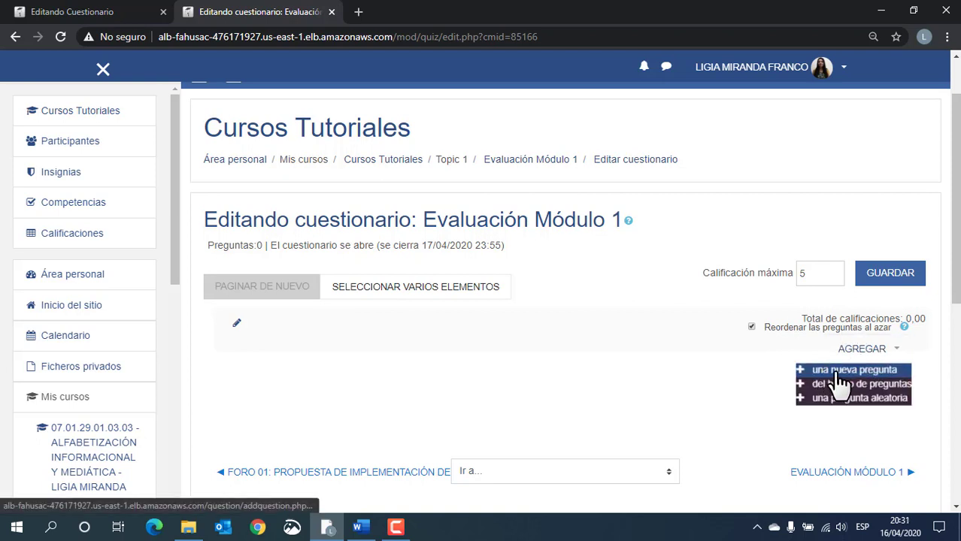
{"action": "left_click", "coordinate": [837, 370]}
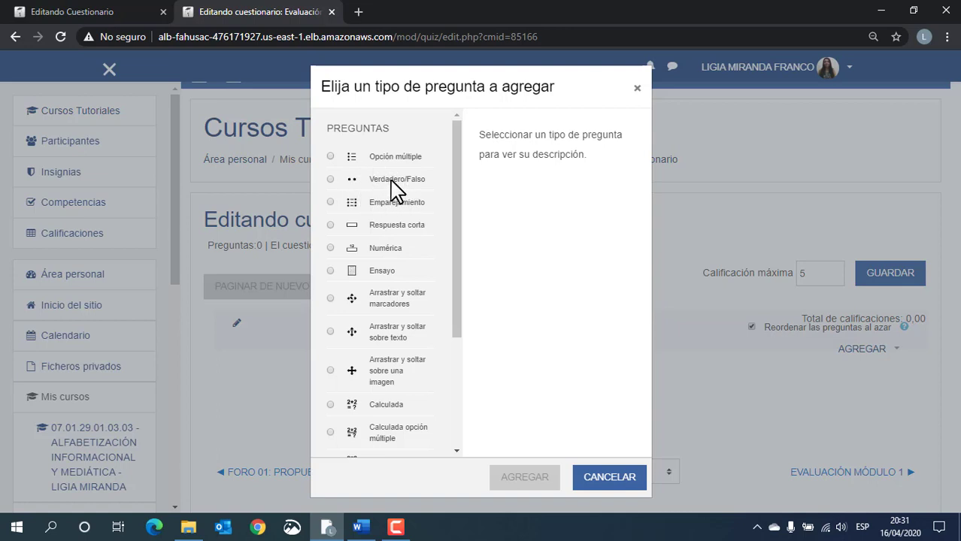
{"action": "left_click", "coordinate": [330, 180]}
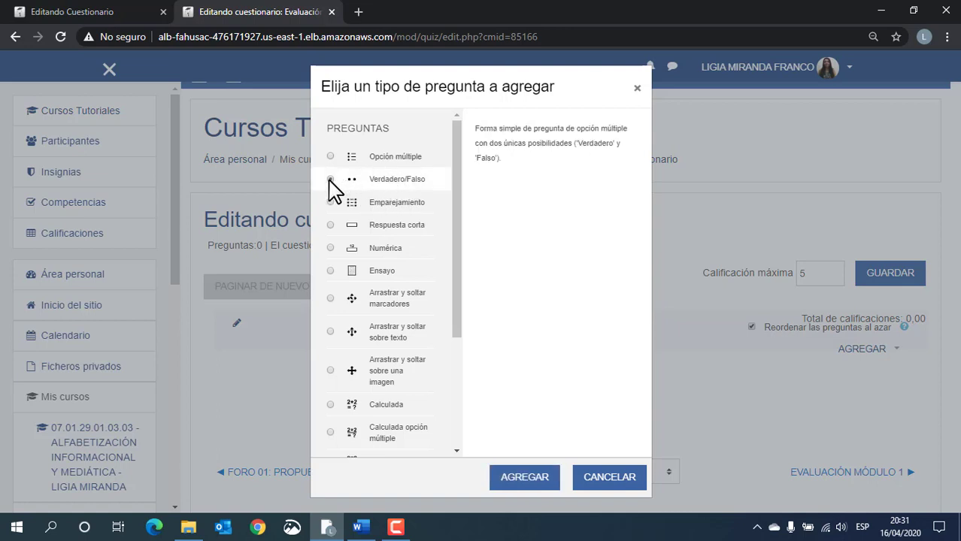
{"action": "left_click", "coordinate": [524, 478]}
{"action": "scroll", "coordinate": [526, 345], "scroll_direction": "down", "scroll_amount": 2}
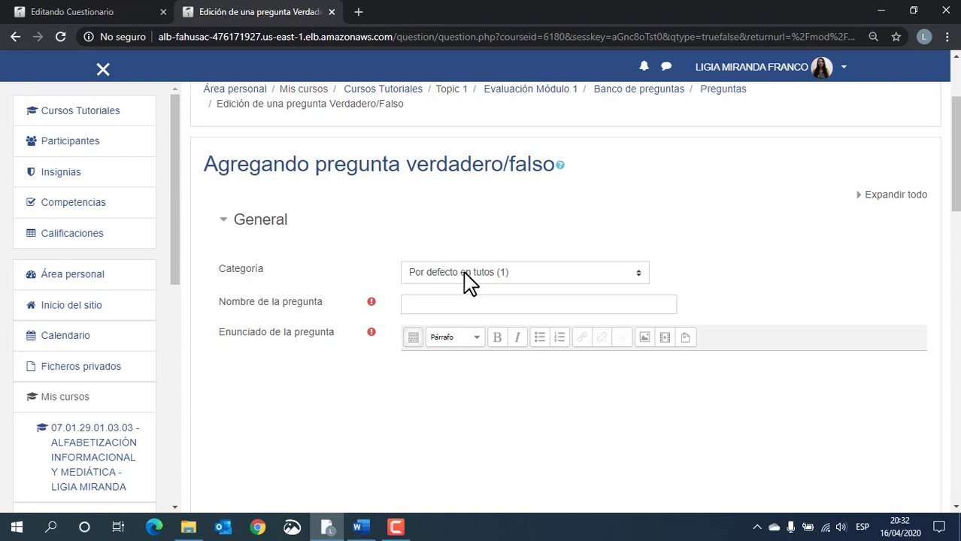
Set the question's category to Por defecto en Evaluación Módulo 1 and name the question TIC
{"action": "left_click", "coordinate": [468, 275]}
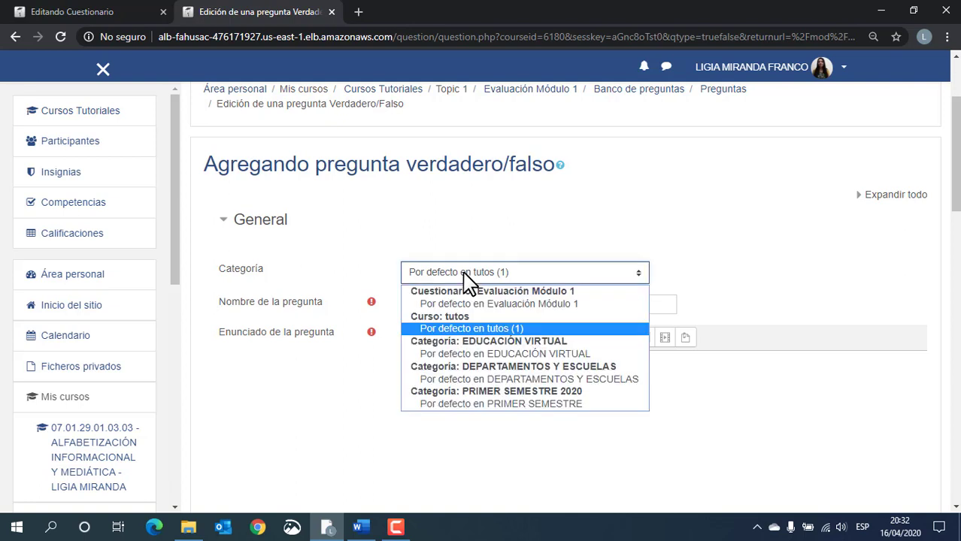
{"action": "left_click", "coordinate": [493, 312]}
{"action": "scroll", "coordinate": [471, 299], "scroll_direction": "down", "scroll_amount": 1}
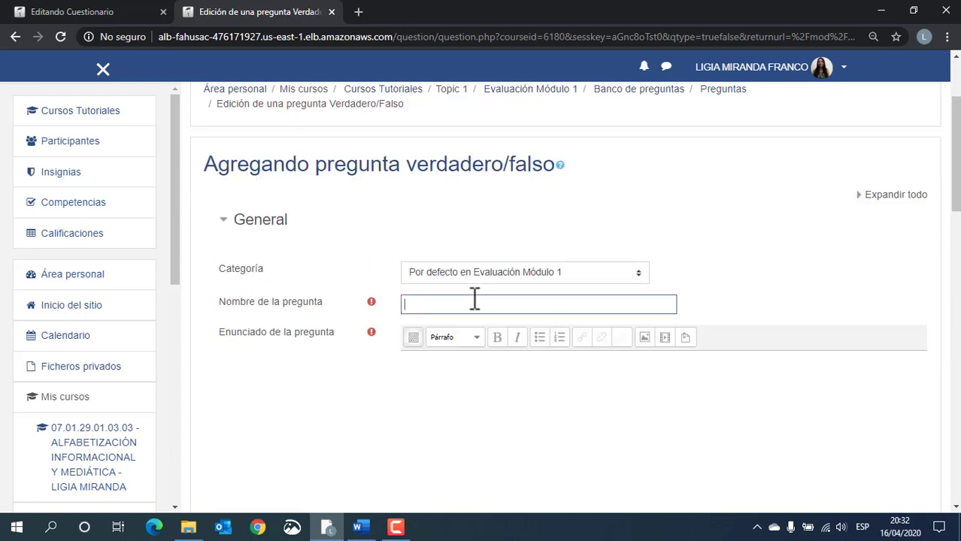
{"action": "scroll", "coordinate": [471, 298], "scroll_direction": "up", "scroll_amount": 1}
{"action": "scroll", "coordinate": [449, 308], "scroll_direction": "down", "scroll_amount": 2}
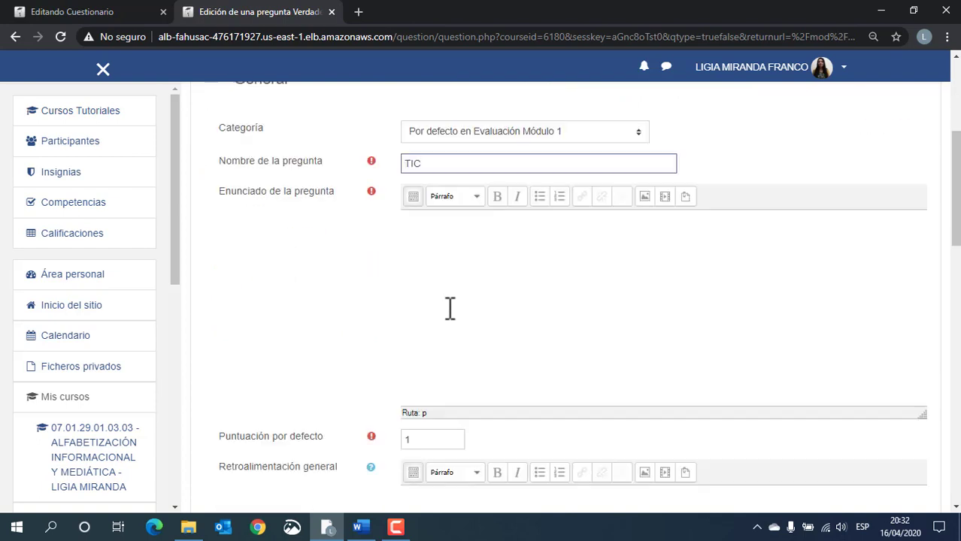
Copy "La televisión no forma parte de las TIC porque es un medio unidireccional." from the Word document examen prueba into the question text
{"action": "left_click", "coordinate": [455, 255]}
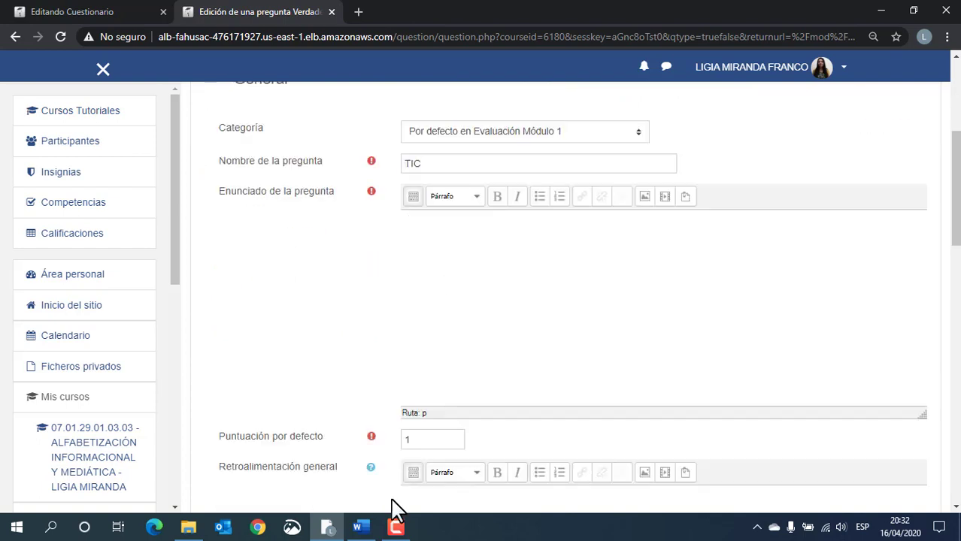
{"action": "left_click", "coordinate": [361, 529]}
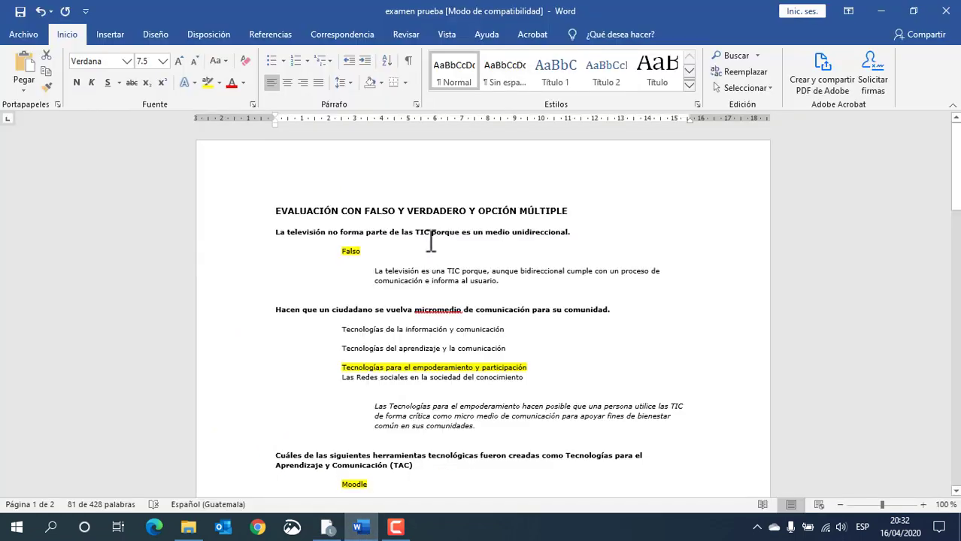
{"action": "scroll", "coordinate": [426, 251], "scroll_direction": "down", "scroll_amount": 1}
{"action": "left_click_drag", "start_coordinate": [275, 199], "coordinate": [461, 200]}
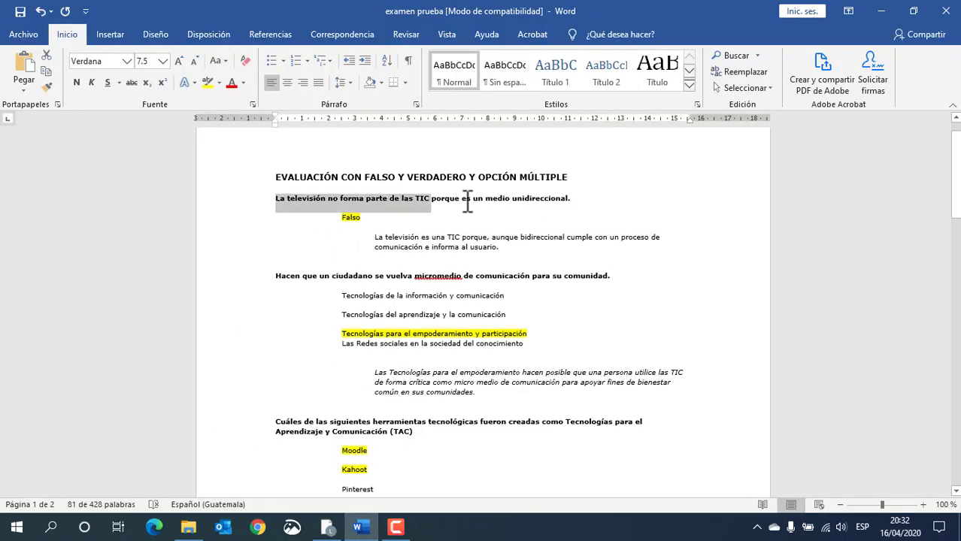
{"action": "key", "text": "Left"}
{"action": "triple_click", "coordinate": [579, 198]}
{"action": "key", "text": "ctrl+c"}
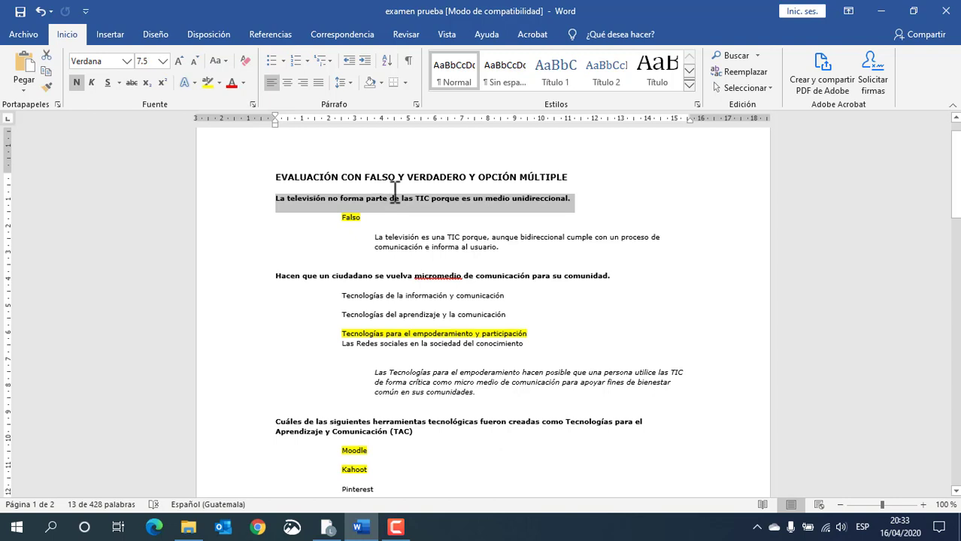
{"action": "left_click", "coordinate": [881, 12]}
{"action": "key", "text": "ctrl+v"}
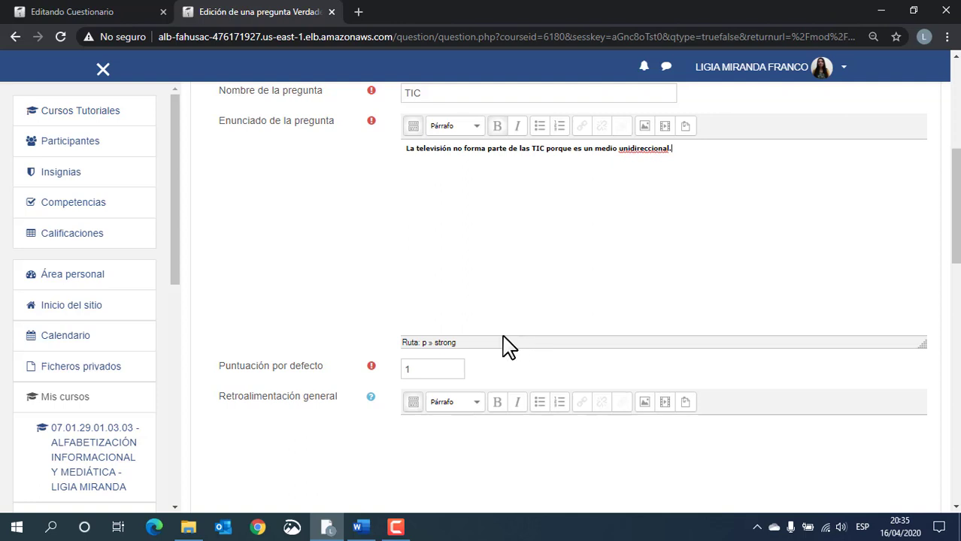
Set the default mark to 2 and enter general feedback "La televisión es una TIC porque, aunque unidireccional cumple con un proceso de comunicación e informa al usuario."
{"action": "left_click_drag", "start_coordinate": [423, 370], "coordinate": [403, 369]}
{"action": "scroll", "coordinate": [406, 383], "scroll_direction": "down", "scroll_amount": 1}
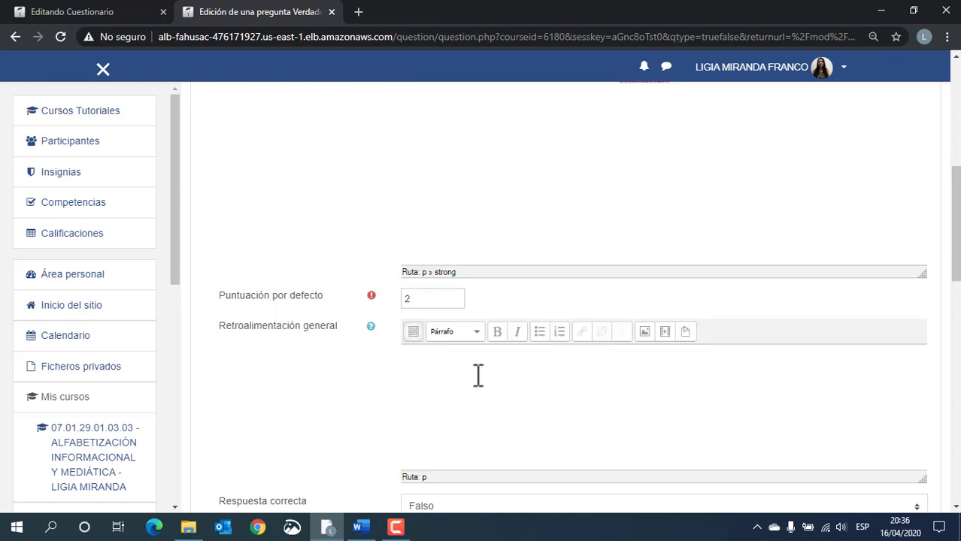
{"action": "left_click", "coordinate": [478, 376]}
{"action": "scroll", "coordinate": [478, 376], "scroll_direction": "down", "scroll_amount": 2}
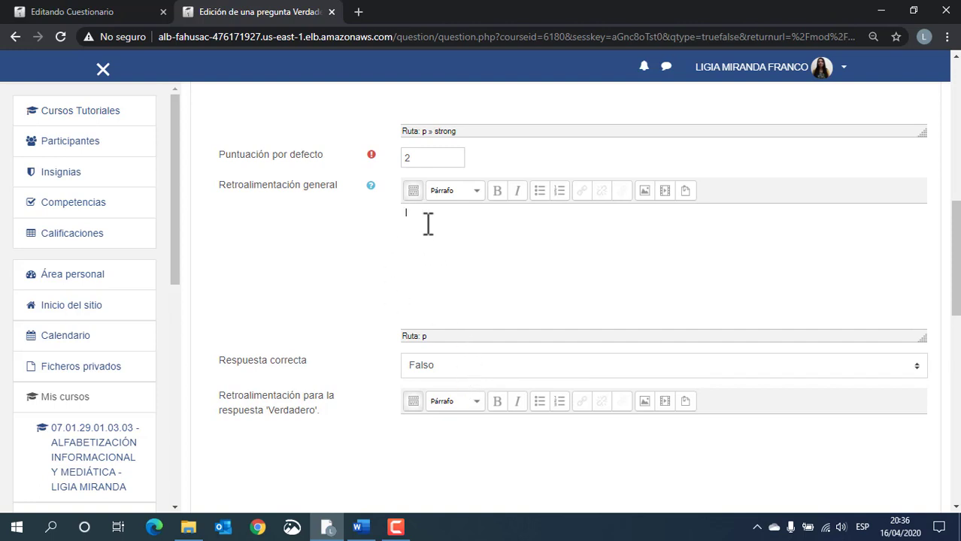
{"action": "type", "text": "La televisión es una TIC porque, aunque unidireccional cumple con un proceso de comunicación e informa al usuario."}
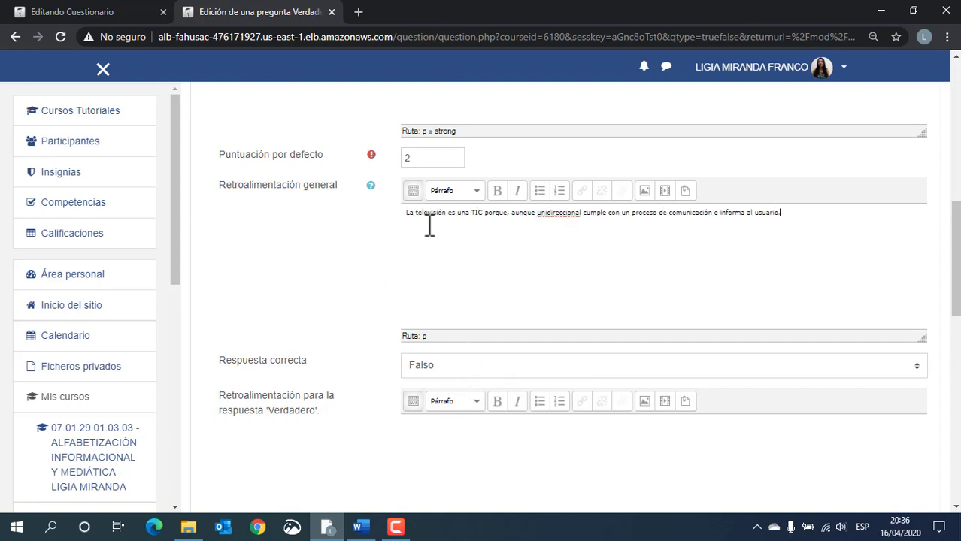
Choose Falso as the correct answer of the true/false question
{"action": "scroll", "coordinate": [343, 257], "scroll_direction": "down", "scroll_amount": 1}
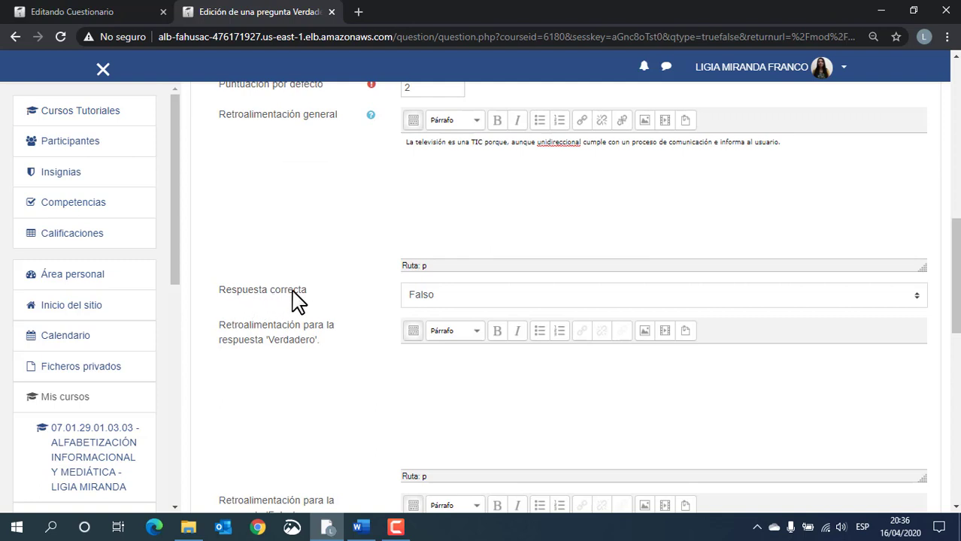
{"action": "left_click", "coordinate": [454, 300]}
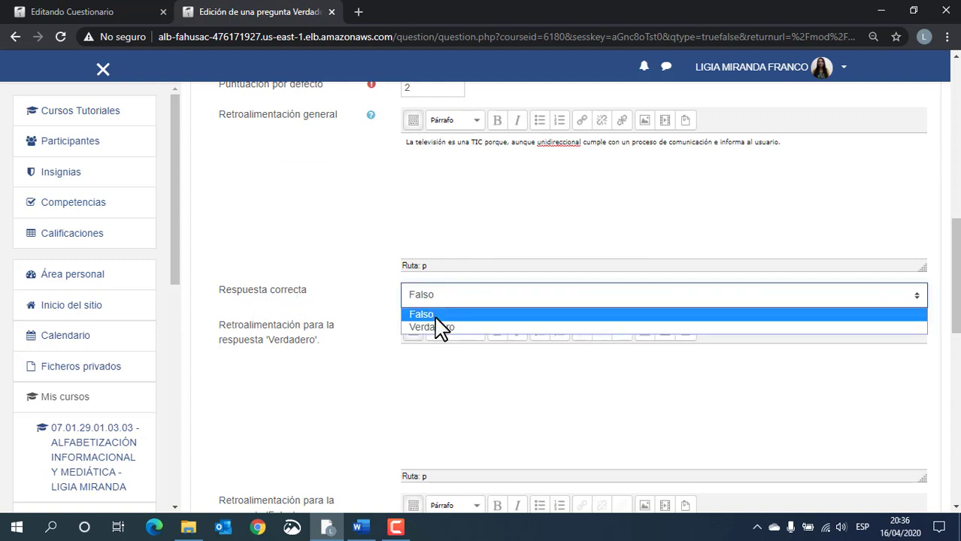
{"action": "scroll", "coordinate": [440, 327], "scroll_direction": "down", "scroll_amount": 2}
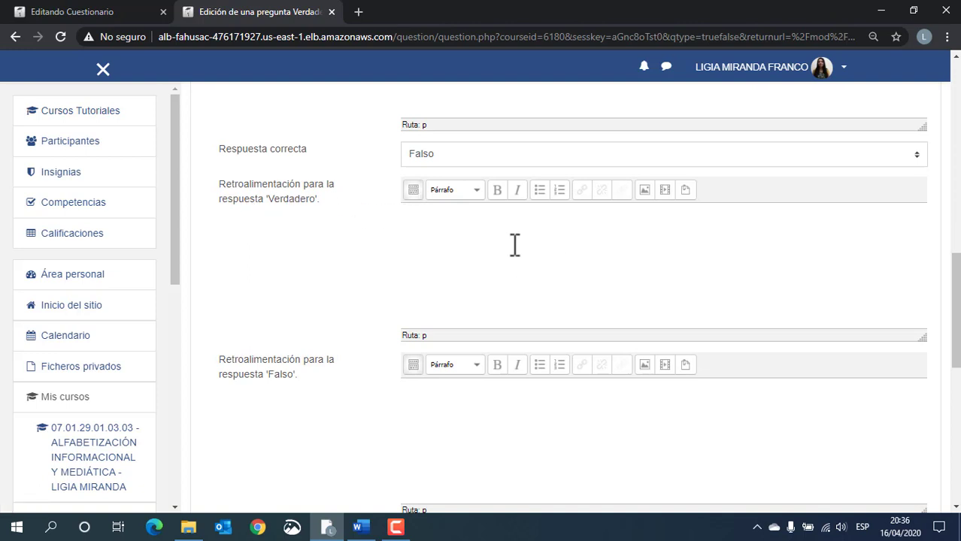
Look over the feedback fields for the Verdadero and Falso answers and expand the Múltiples intentos settings to check the penalty
{"action": "scroll", "coordinate": [471, 289], "scroll_direction": "down", "scroll_amount": 1}
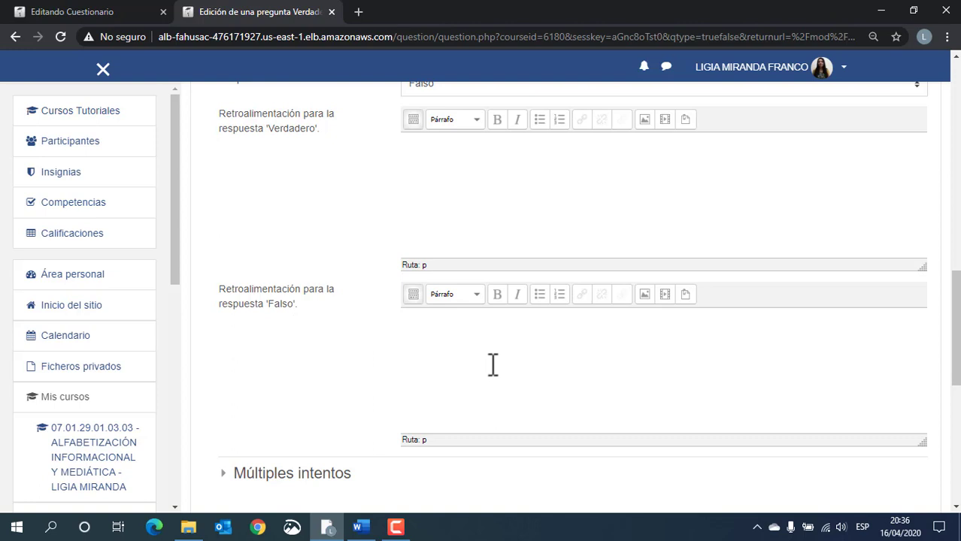
{"action": "scroll", "coordinate": [493, 365], "scroll_direction": "down", "scroll_amount": 1}
{"action": "scroll", "coordinate": [493, 365], "scroll_direction": "down", "scroll_amount": 1}
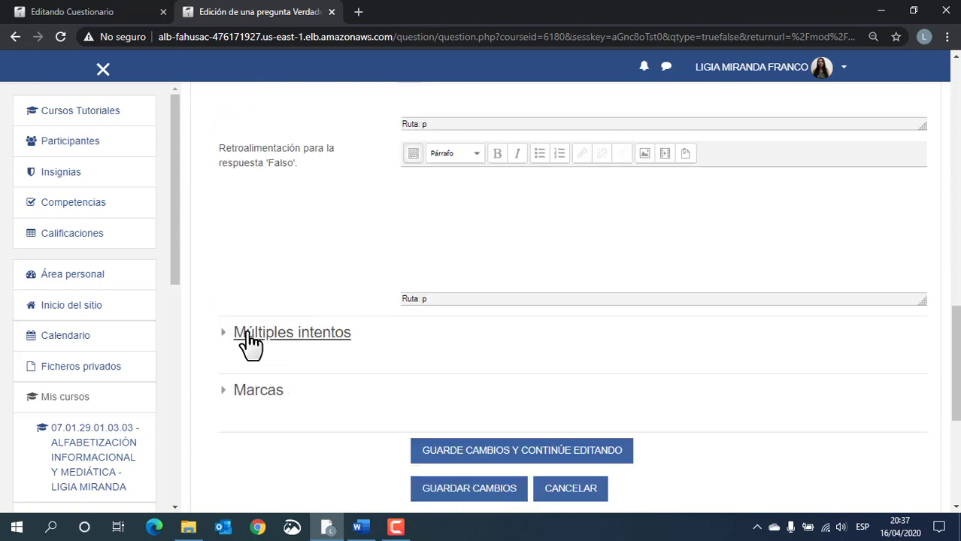
{"action": "left_click", "coordinate": [253, 337]}
{"action": "scroll", "coordinate": [410, 342], "scroll_direction": "down", "scroll_amount": 1}
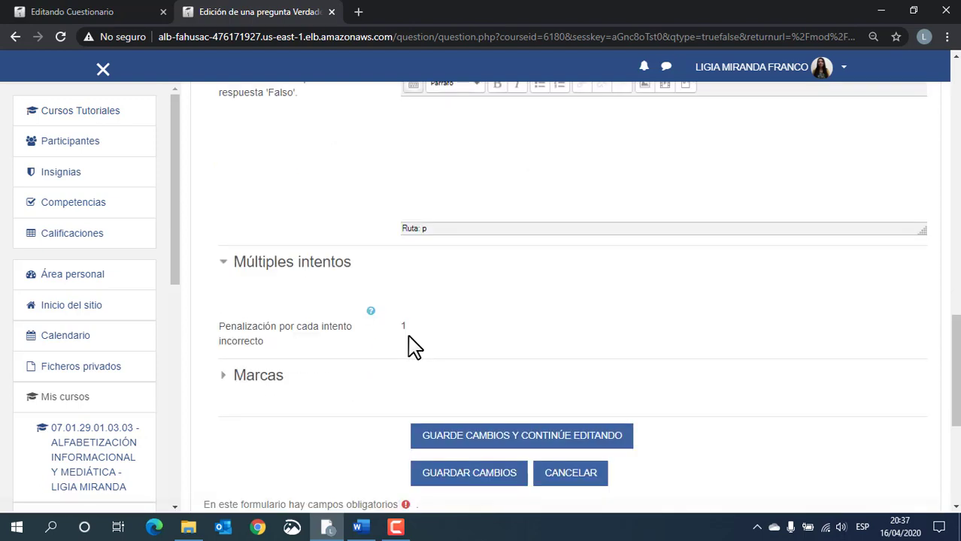